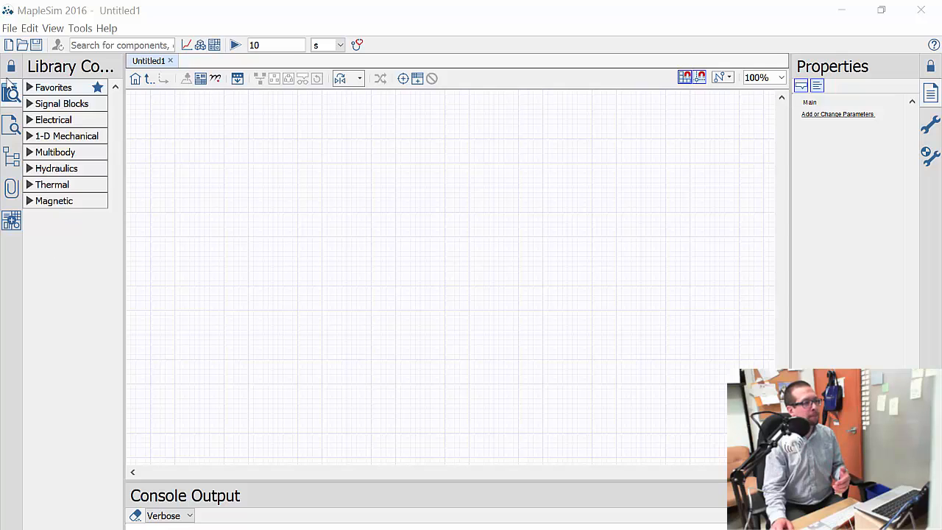
Place an Ideal Op Amp 3 Pin from the common analog electrical components into the empty model.
click(29, 121)
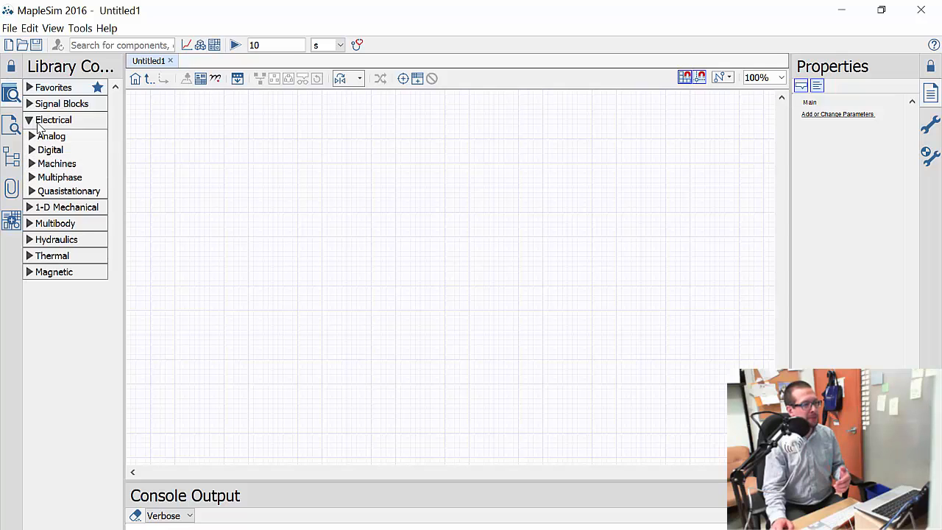
click(42, 137)
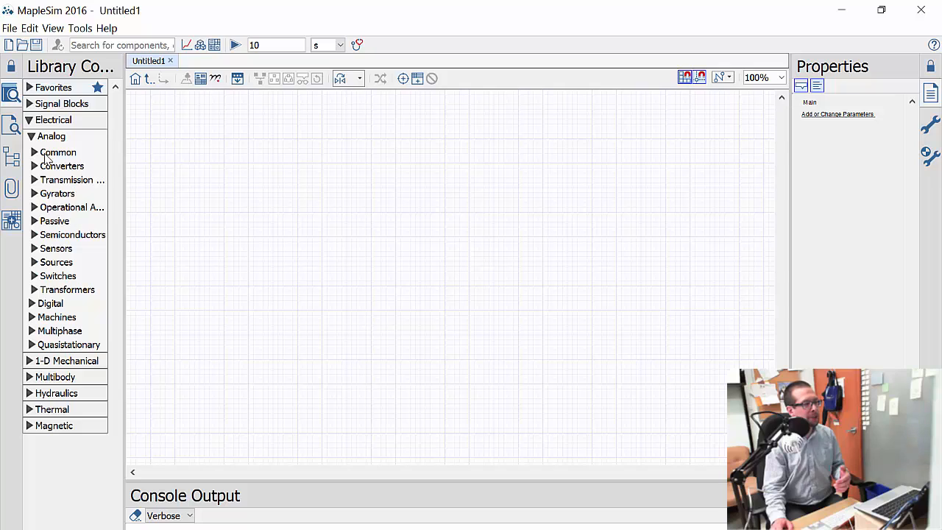
click(34, 153)
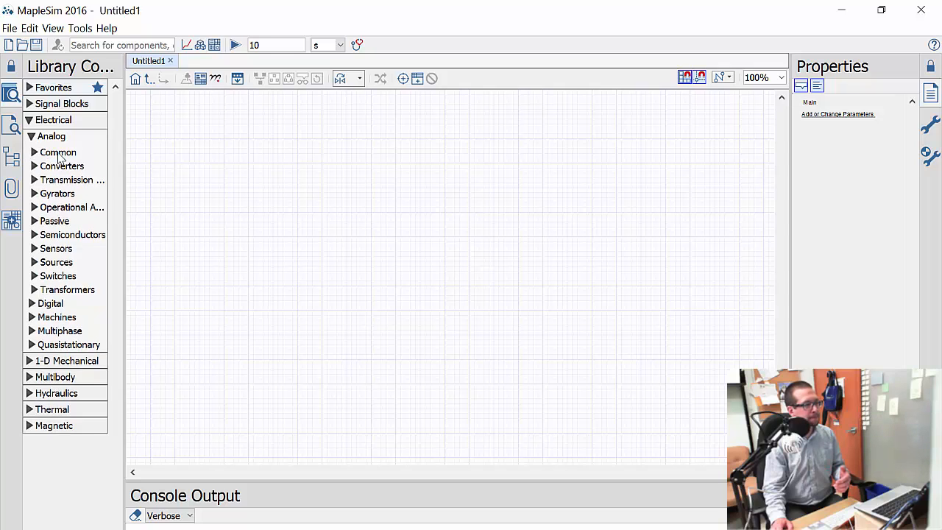
drag(67, 184, 324, 174)
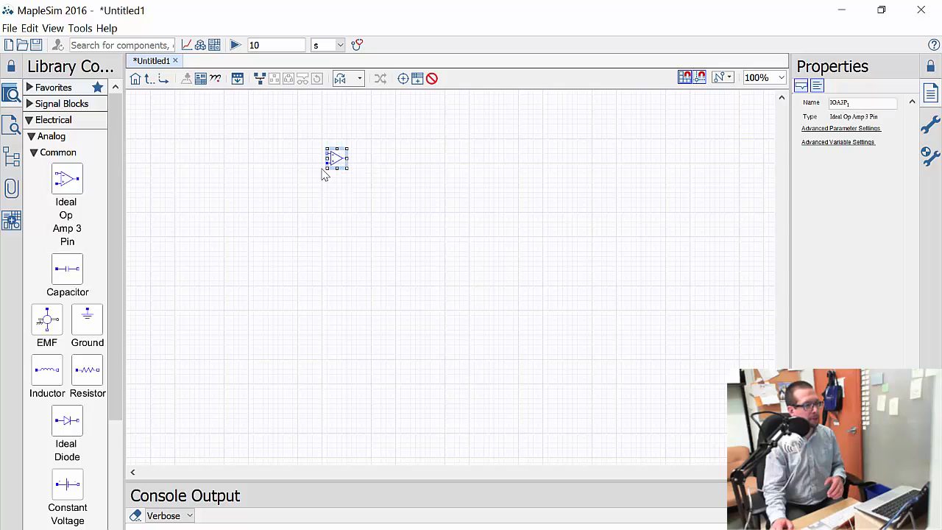
Show component labels and parameters in the model, and move the op amp to the middle of the workspace.
click(53, 29)
click(73, 46)
click(53, 29)
click(62, 45)
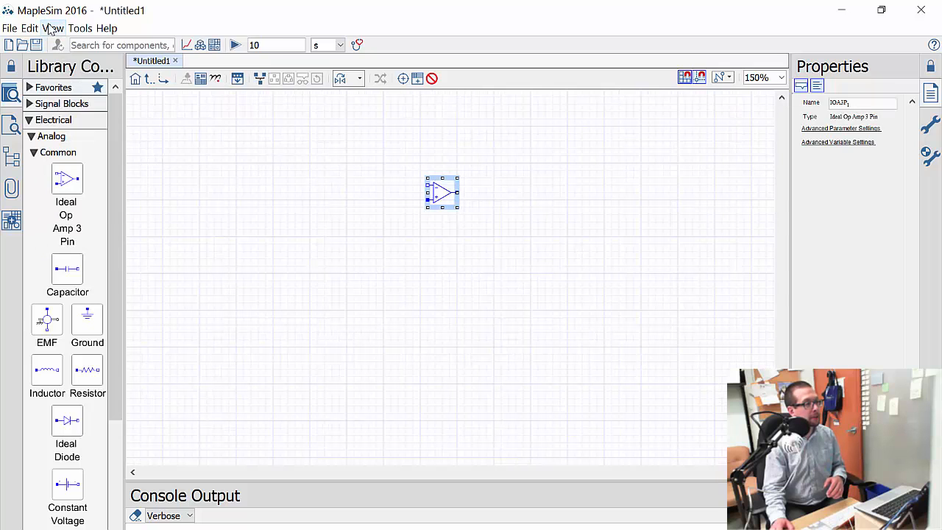
click(53, 28)
click(62, 46)
click(53, 28)
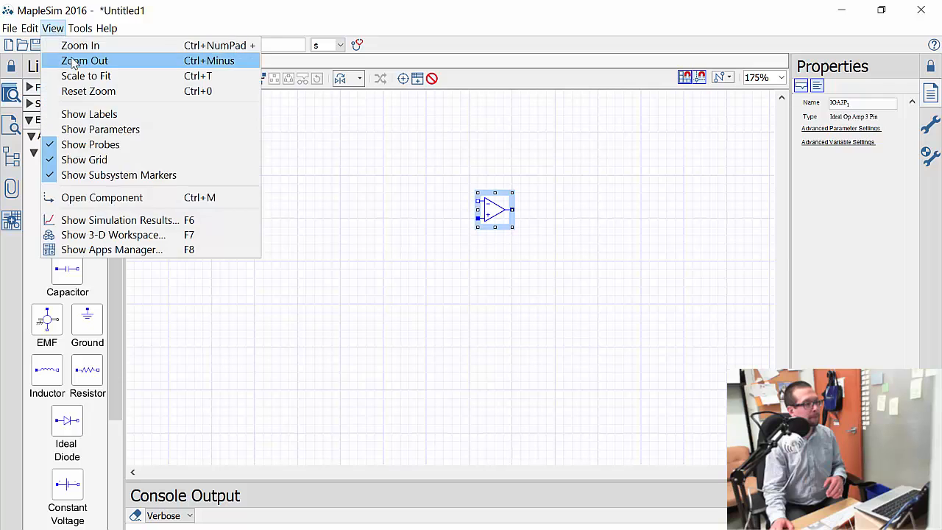
click(62, 46)
click(53, 28)
click(62, 46)
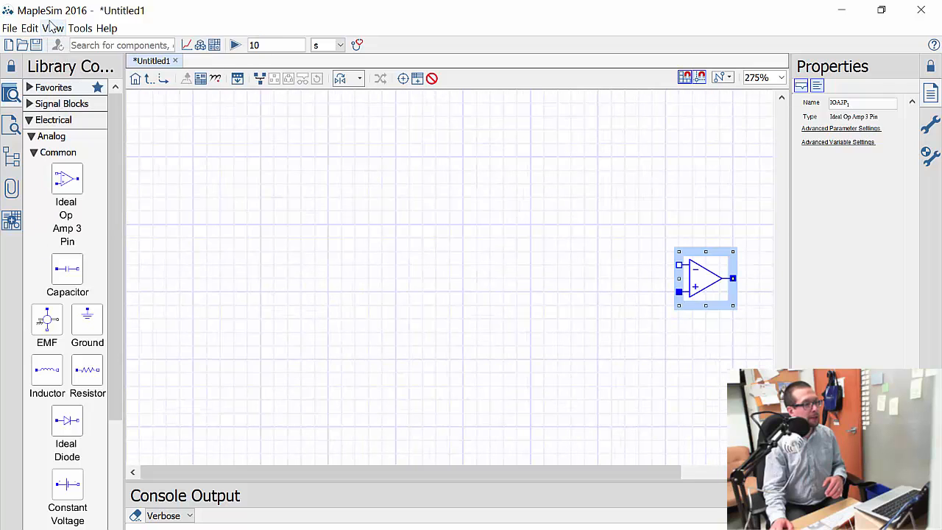
click(53, 27)
click(78, 116)
click(78, 28)
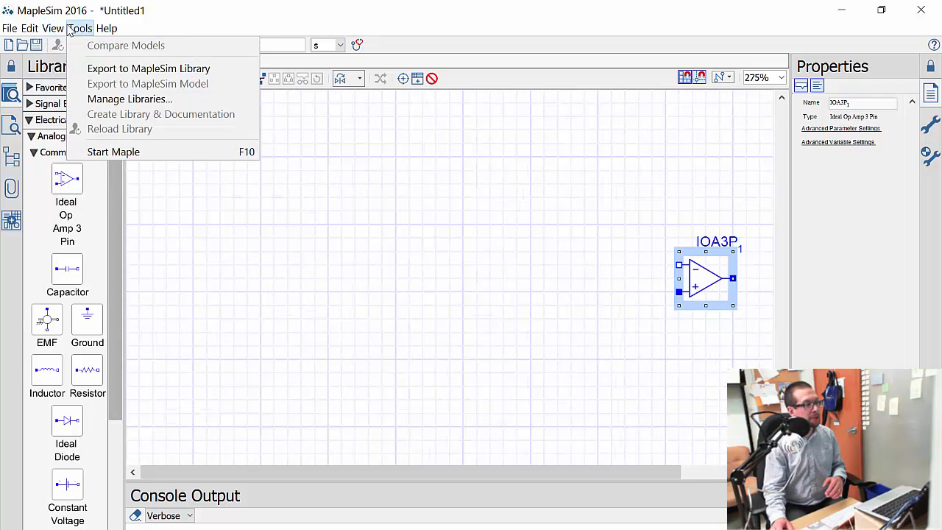
key(Escape)
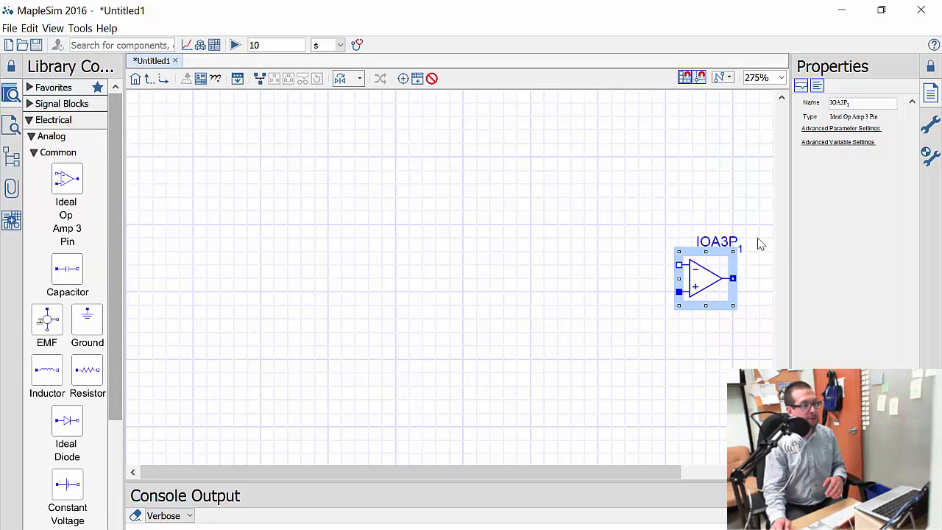
drag(720, 281, 504, 254)
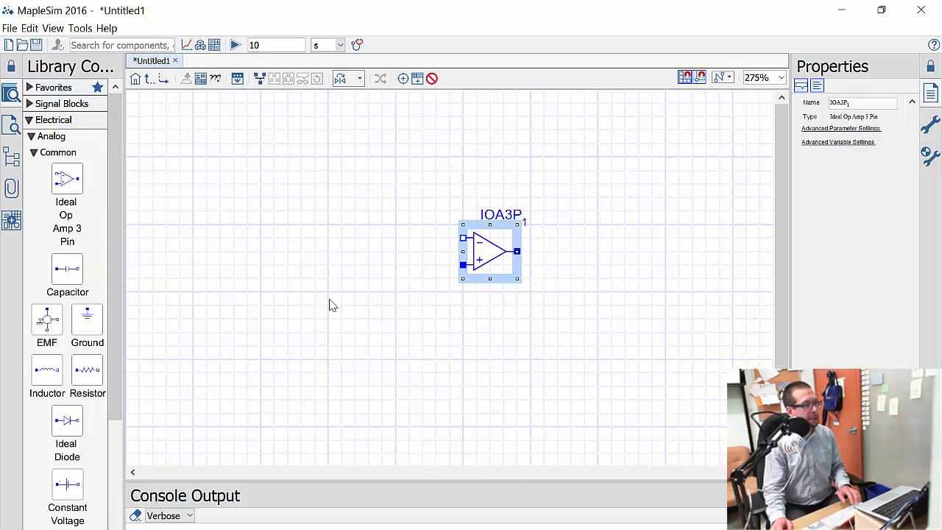
Place a ground below and left of the op amp, one resistor to its left and a second resistor above it.
drag(87, 321, 298, 434)
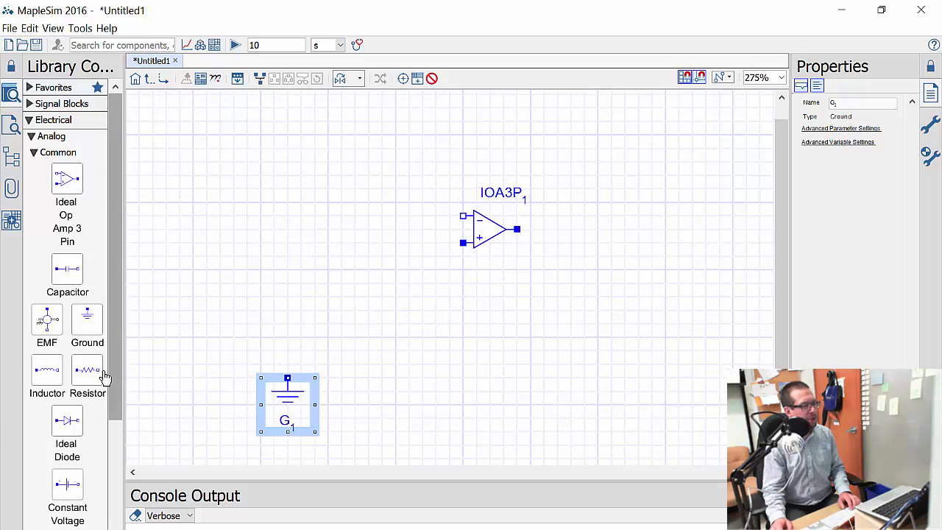
drag(91, 377, 330, 217)
drag(83, 379, 507, 147)
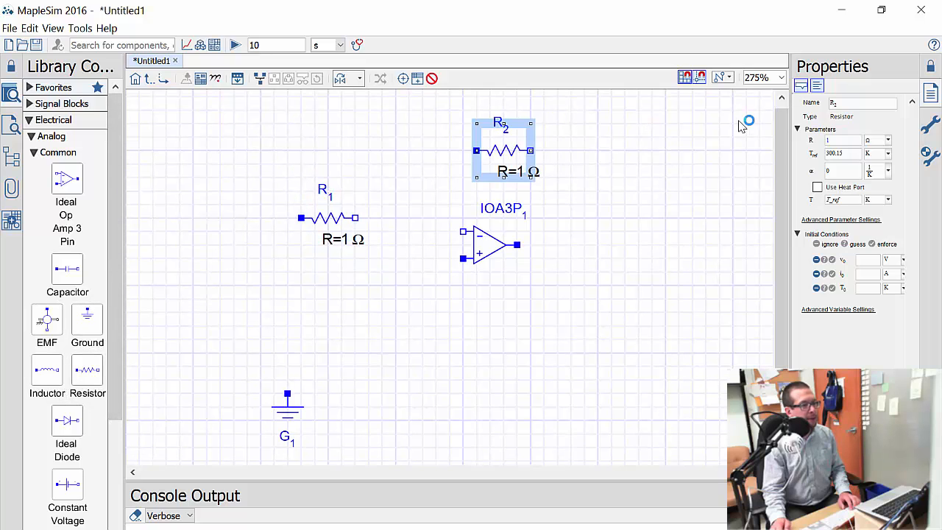
Rename the resistor above the op amp as R_feedback.
click(852, 104)
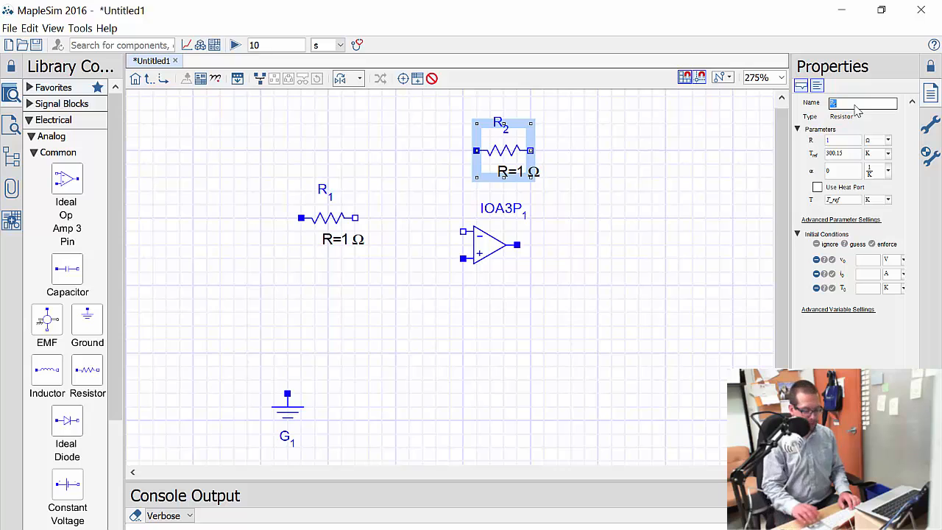
double_click(855, 106)
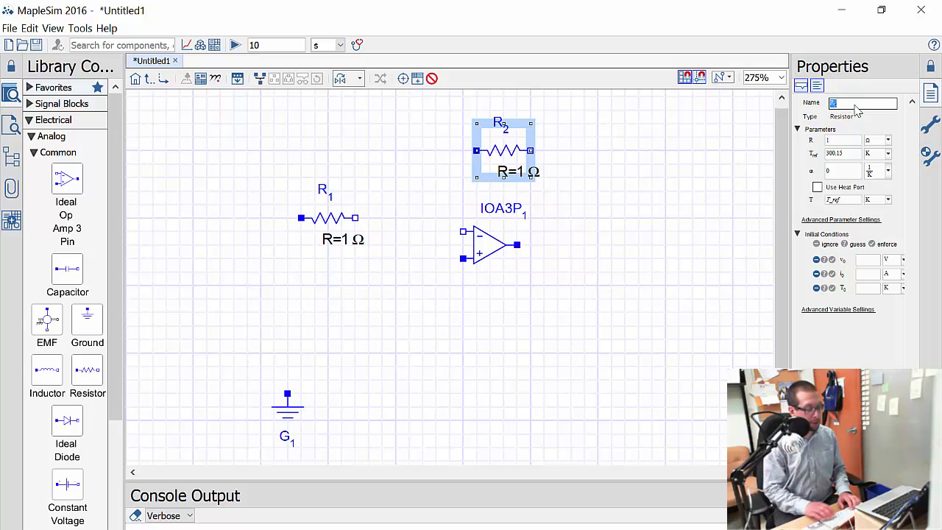
text(R_f)
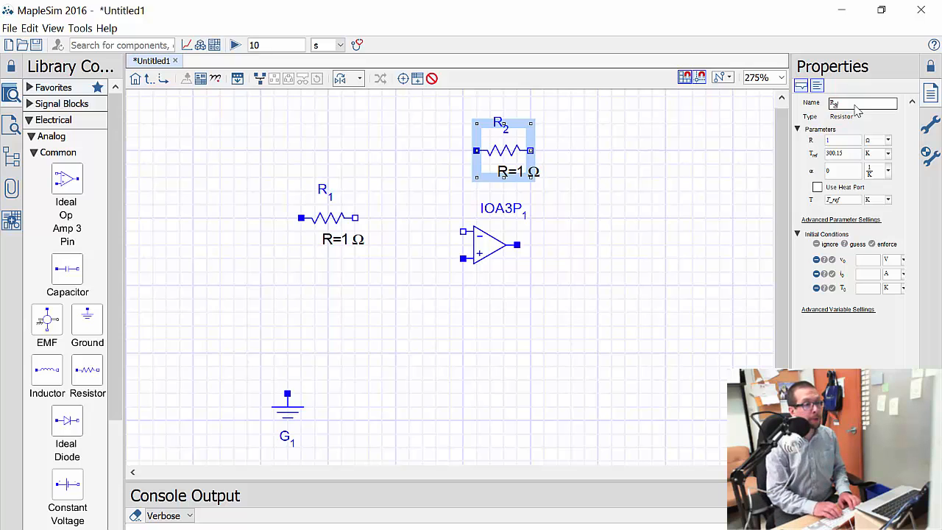
text(eedback)
key(Tab)
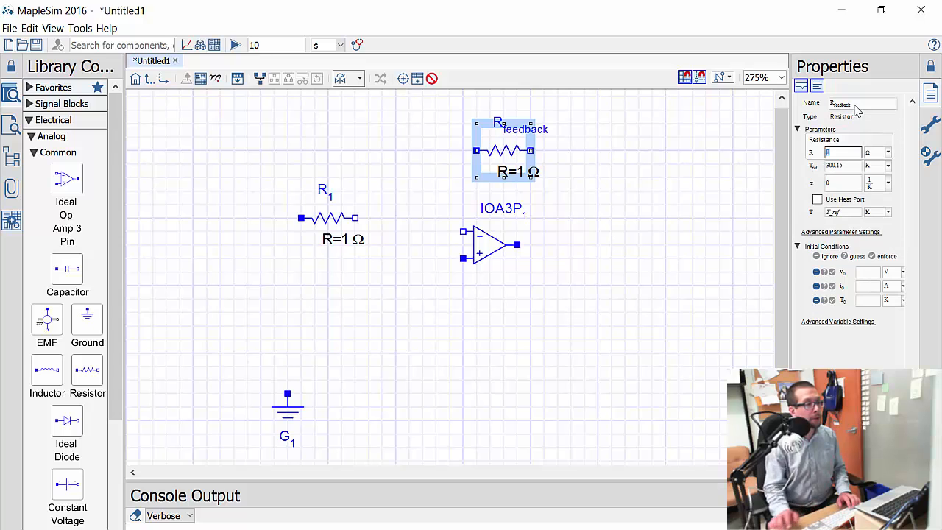
click(382, 197)
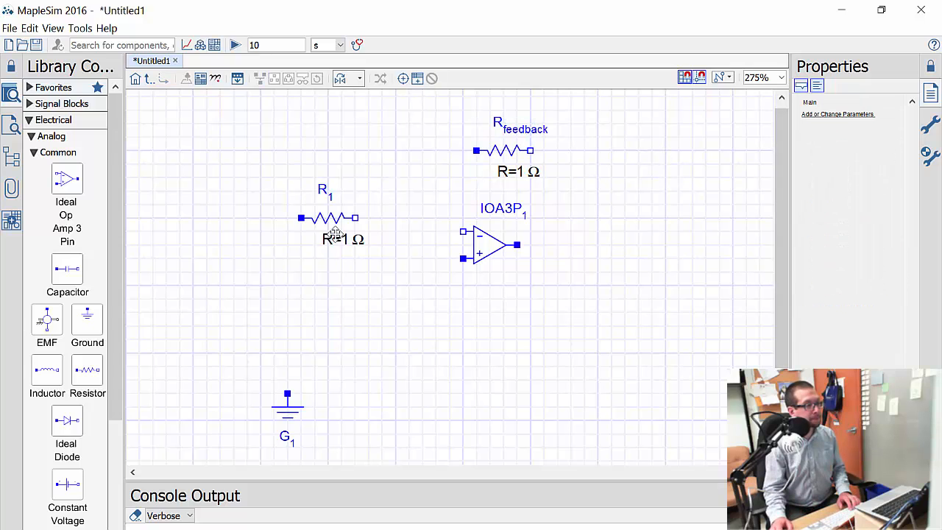
Align R1 with the op amp's inverting input and add a Constant Voltage source at its lower left, rotated upright with the positive terminal up.
drag(330, 227, 331, 239)
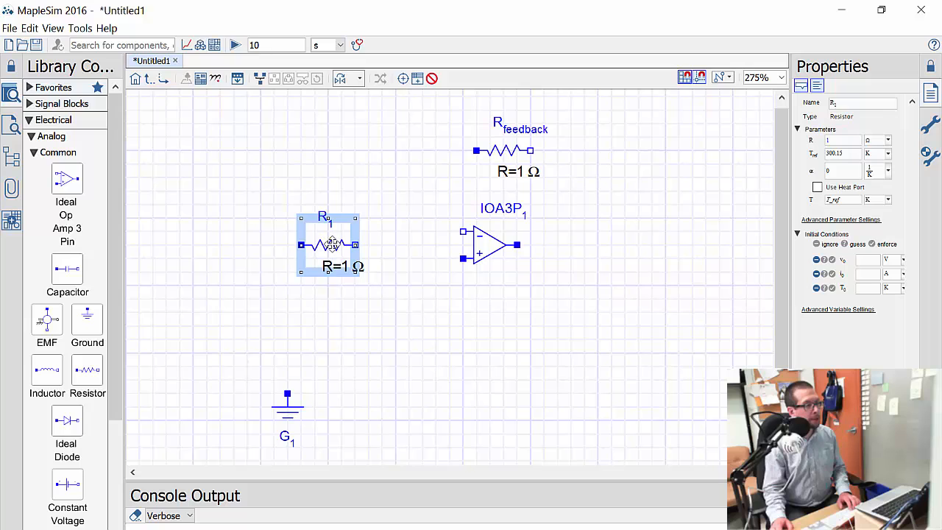
click(344, 332)
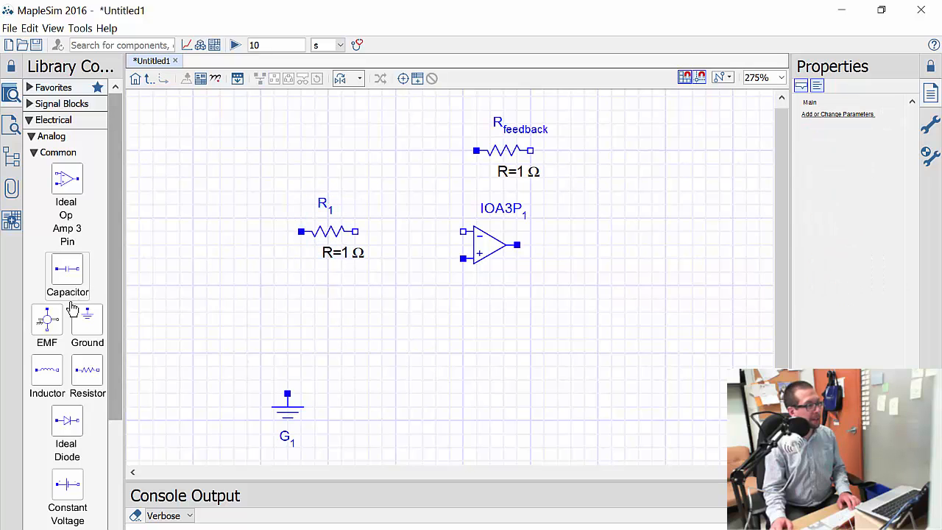
drag(73, 488, 201, 296)
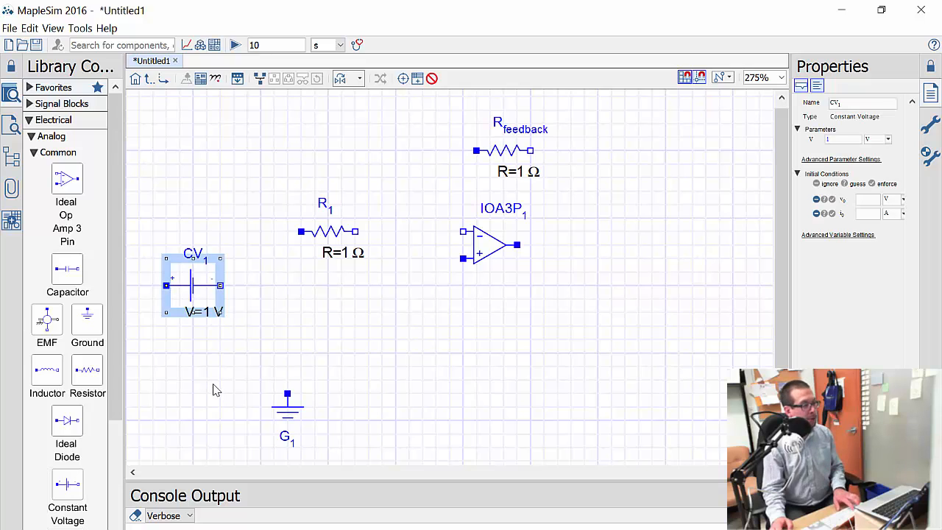
key(ctrl+r)
click(349, 343)
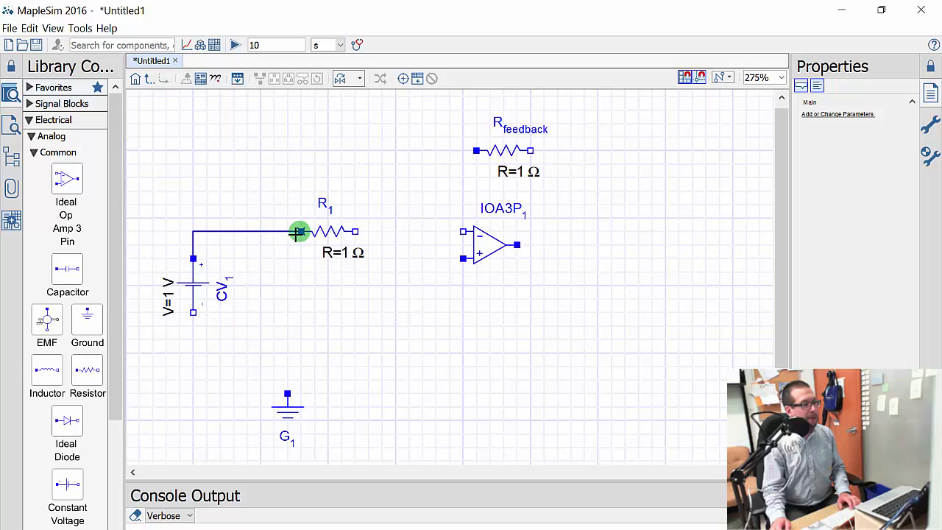
Wire the voltage source's positive terminal to the left end of R1 and its negative terminal to the ground.
click(299, 231)
click(191, 312)
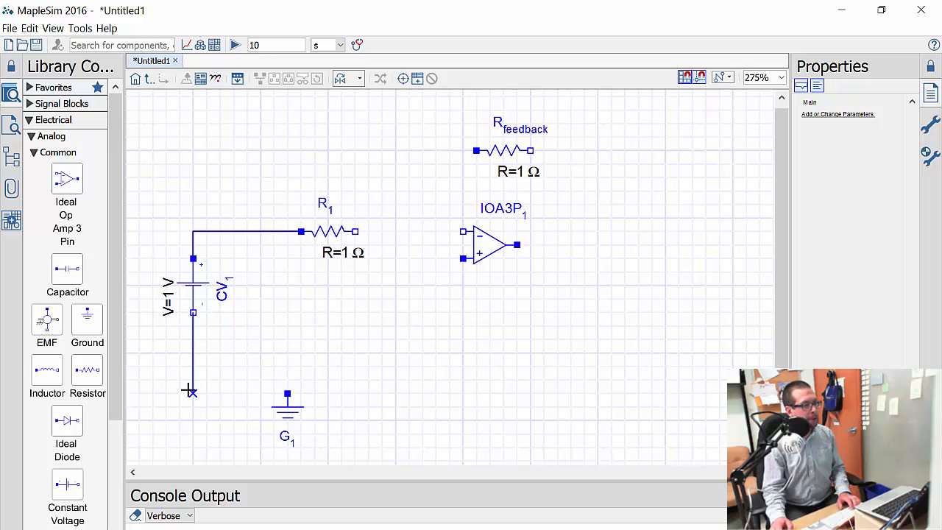
click(287, 394)
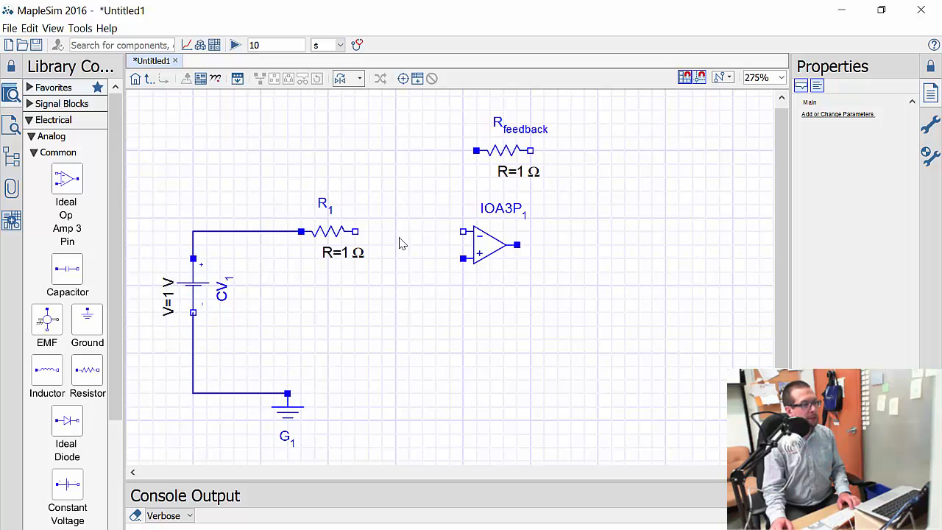
Wire the right end of R1 to the op amp's inverting input and the non-inverting input to the ground.
click(372, 232)
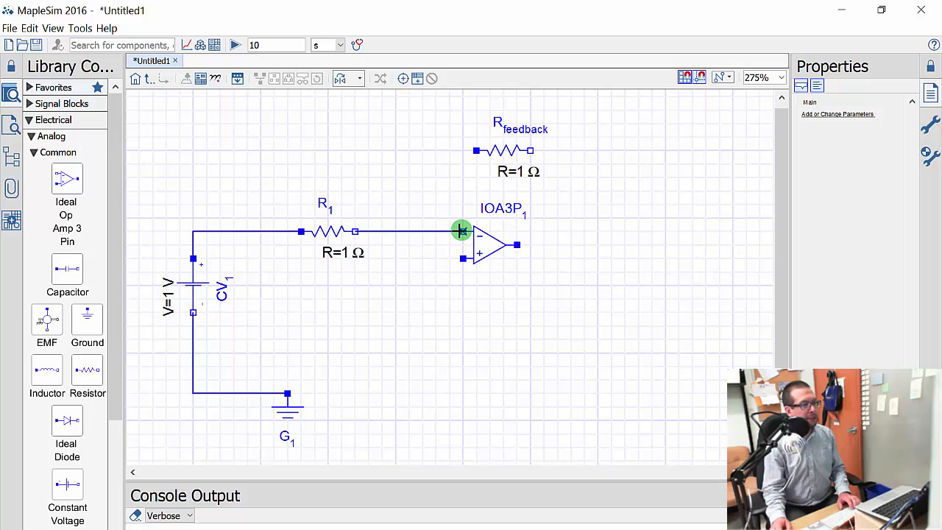
click(462, 232)
click(462, 258)
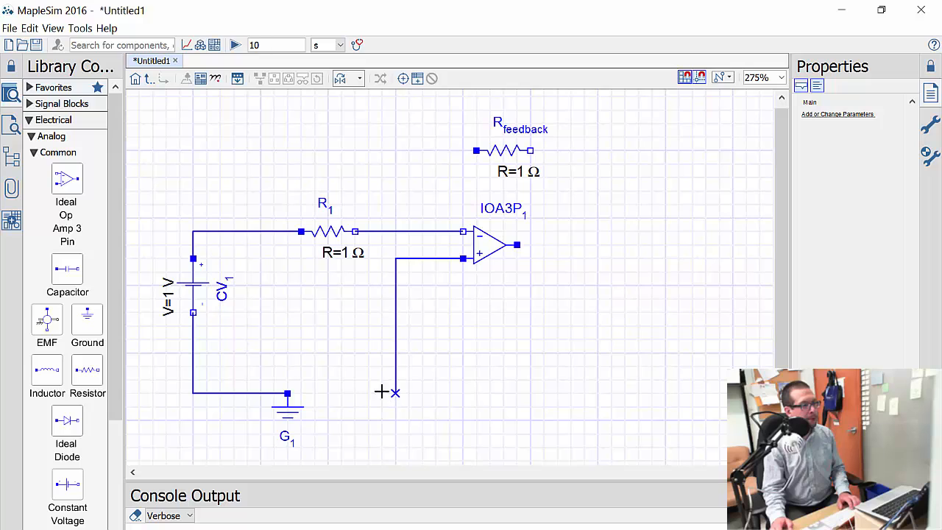
click(287, 392)
Connect the feedback resistor between the inverting-input wire and the op amp's output.
click(475, 151)
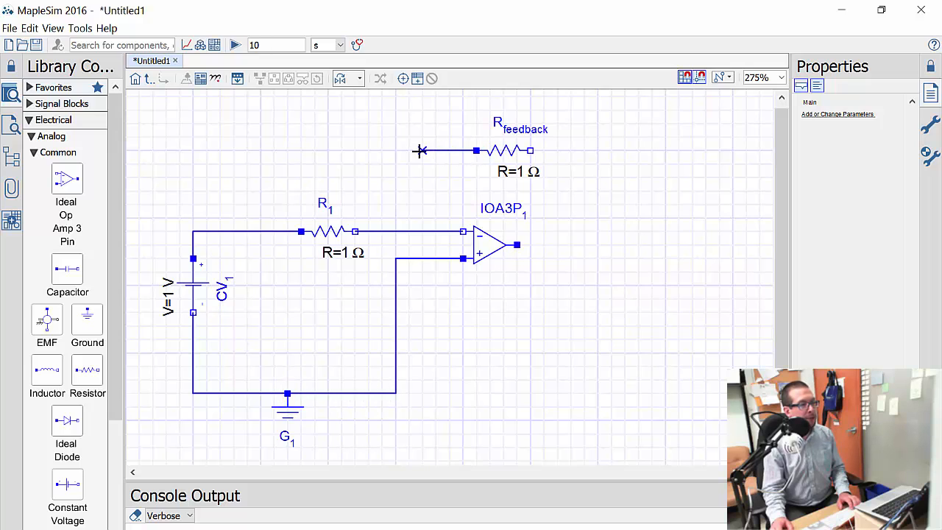
click(423, 231)
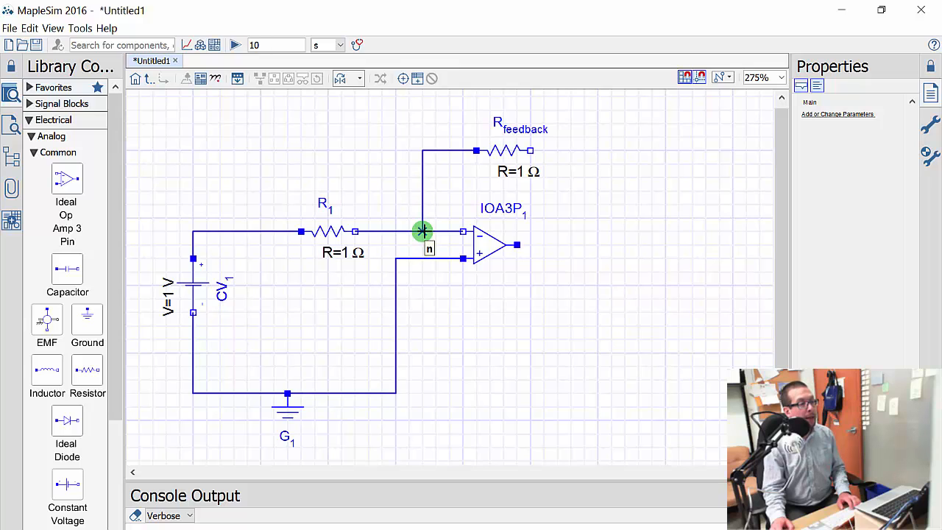
click(516, 243)
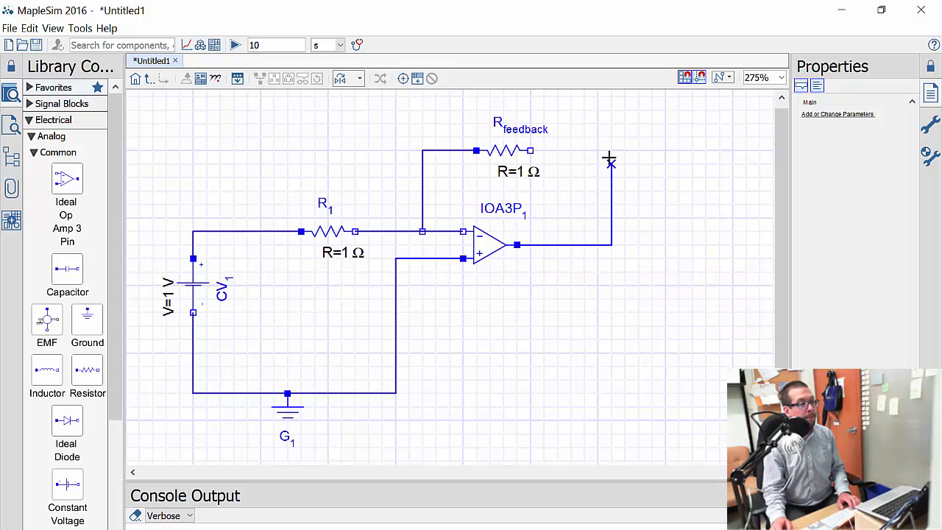
click(530, 150)
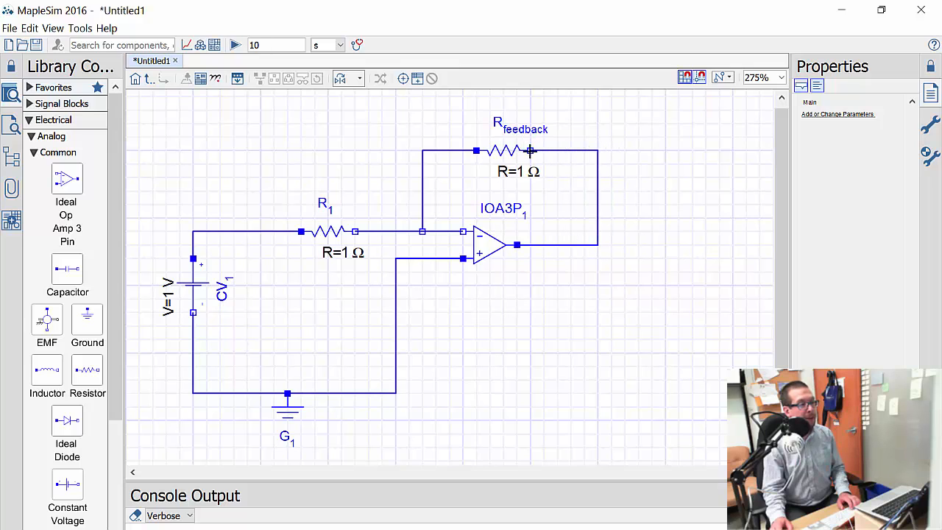
Set the feedback resistor's resistance to 300 Ω.
click(506, 150)
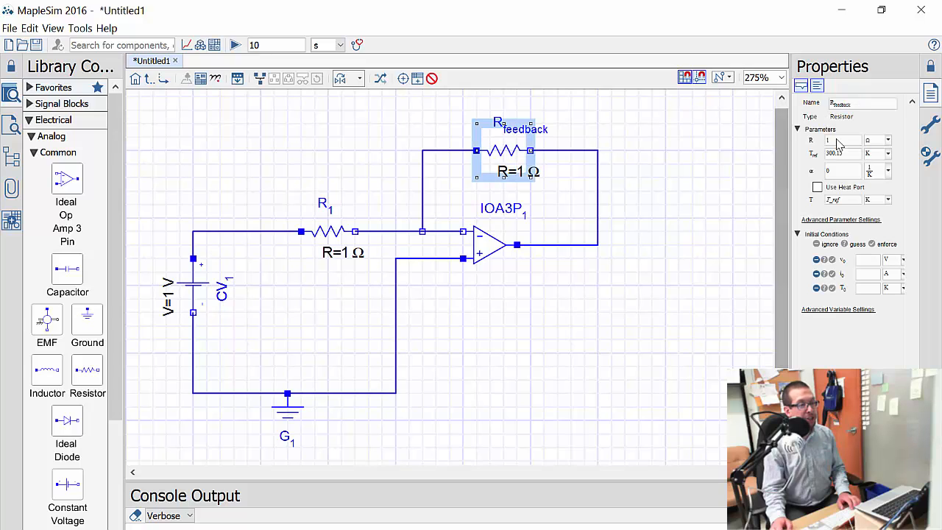
click(839, 151)
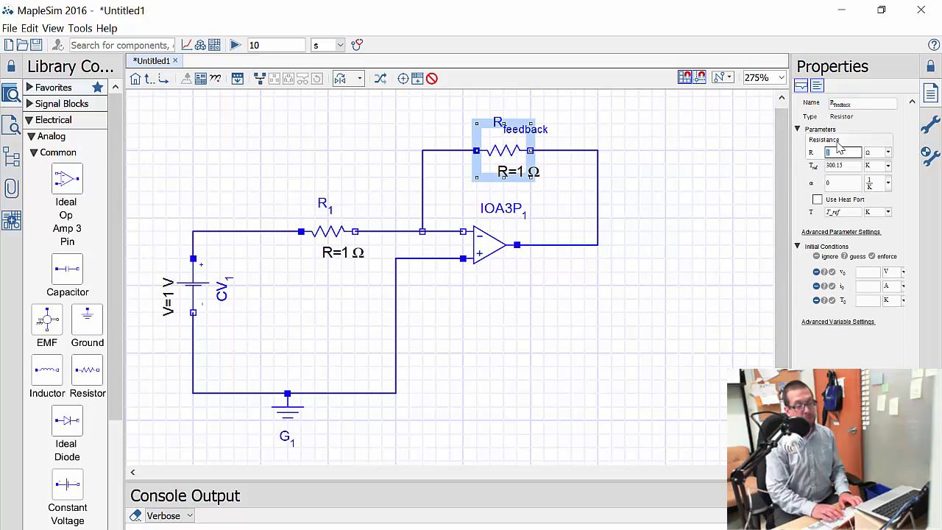
text(300)
key(Tab)
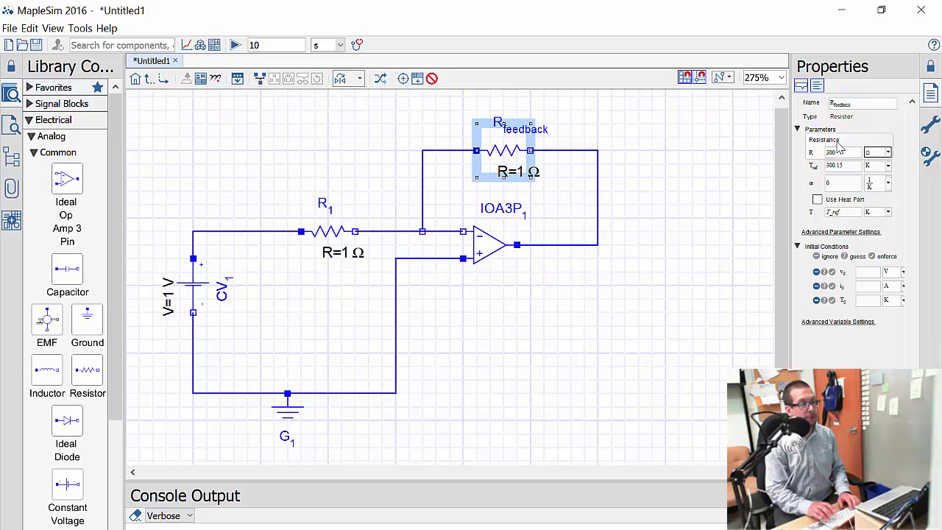
Set the resistance of input resistor R1 to 100 Ω.
click(323, 233)
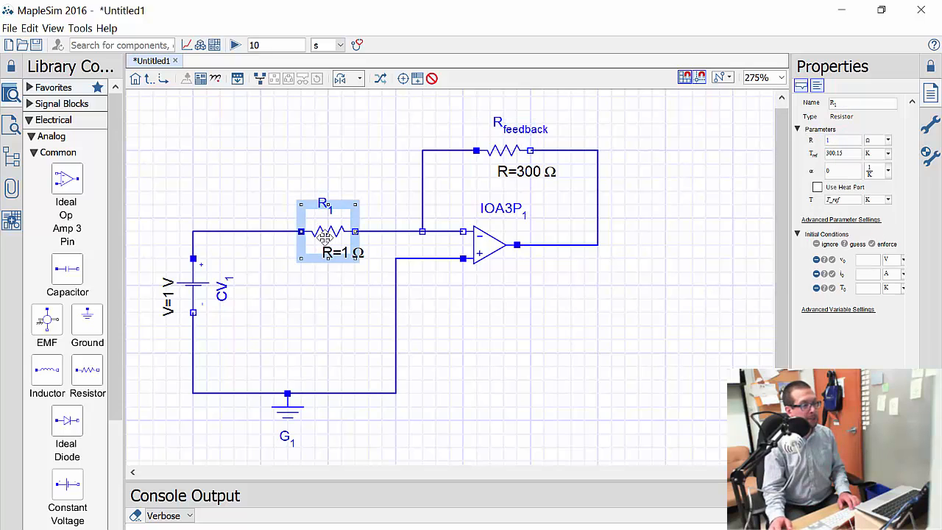
double_click(833, 142)
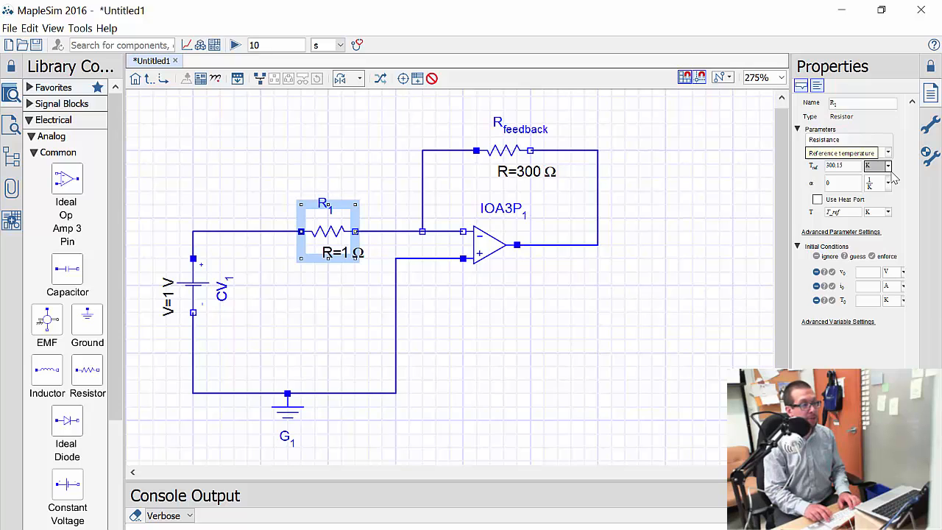
text(100)
key(Tab)
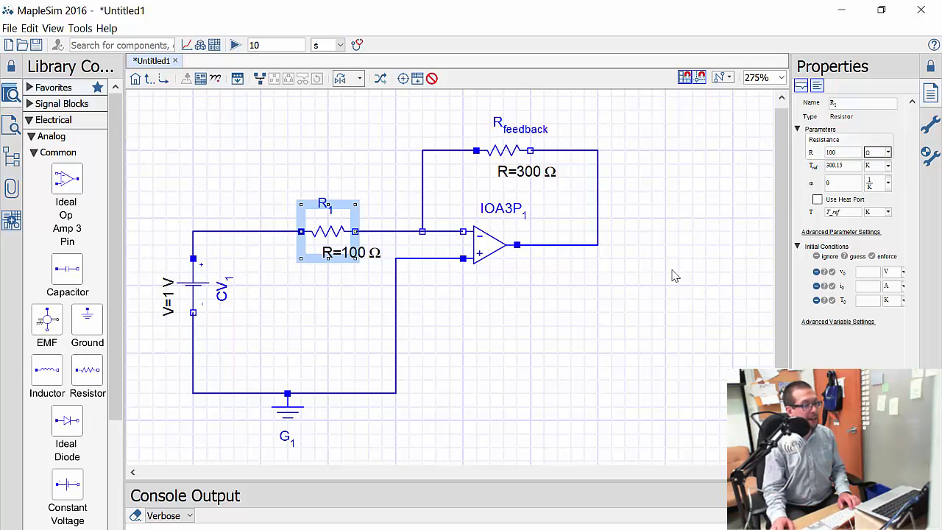
click(438, 367)
click(193, 291)
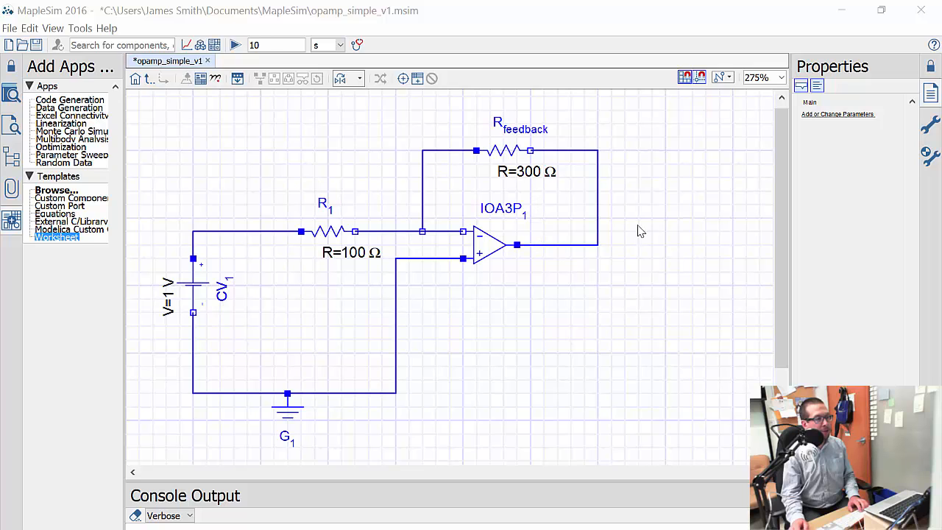
Attach a voltage probe to the wire between the op amp's output and the feedback resistor, placing it beside the circuit.
click(597, 245)
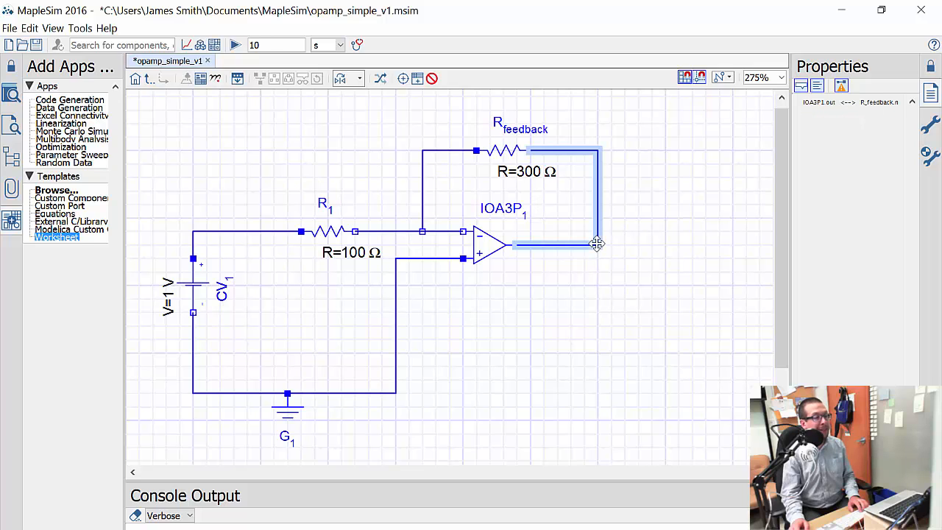
right_click(597, 245)
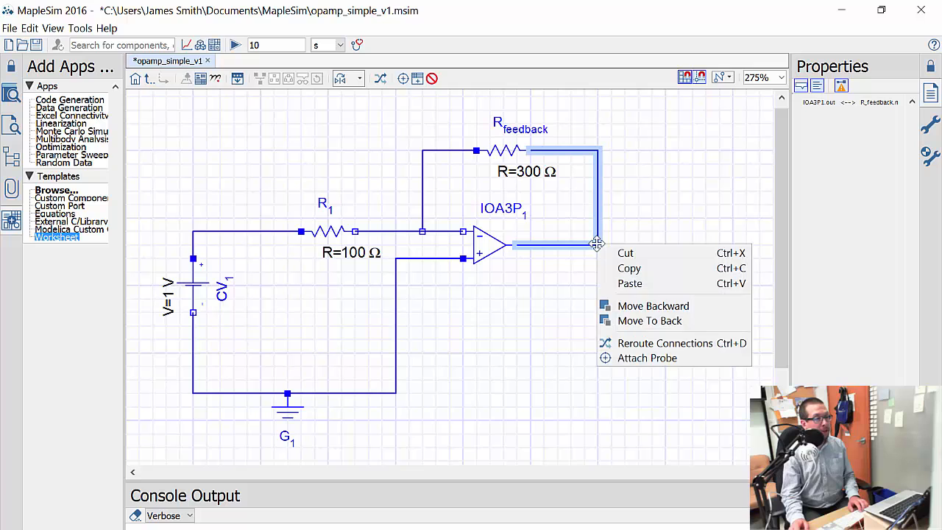
click(642, 360)
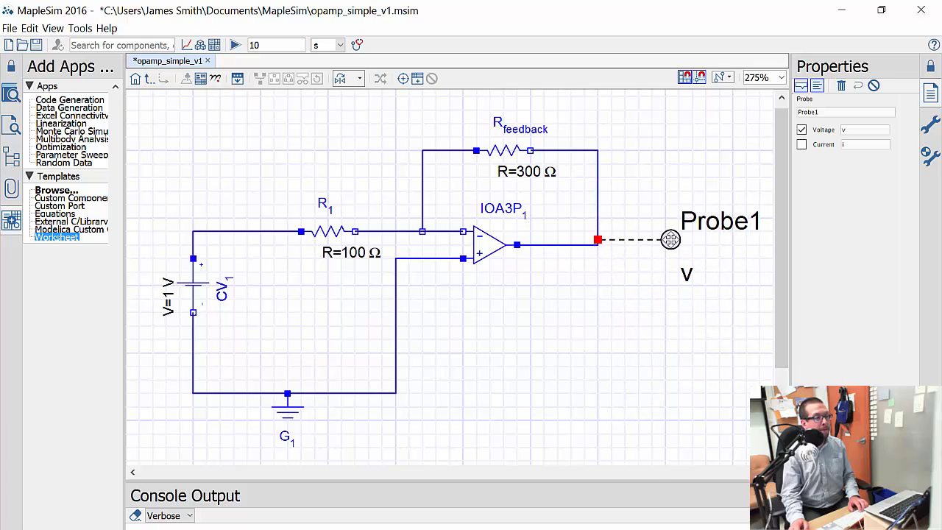
click(670, 241)
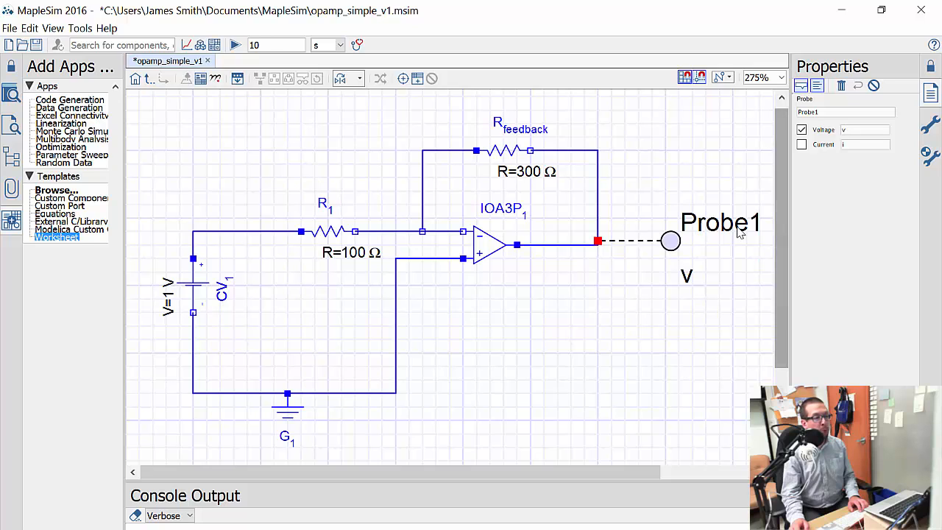
Name the probe's voltage quantity ProbeVolt.
double_click(854, 130)
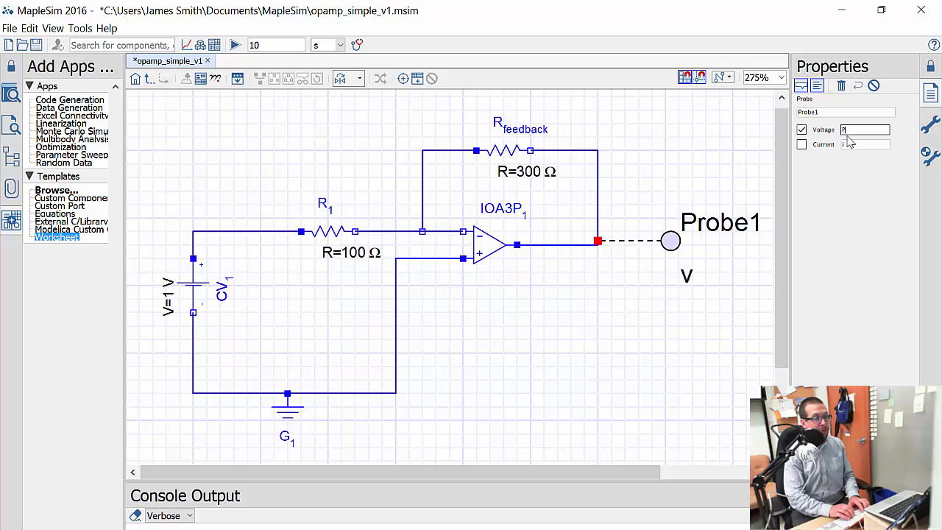
text(ProbeVolt)
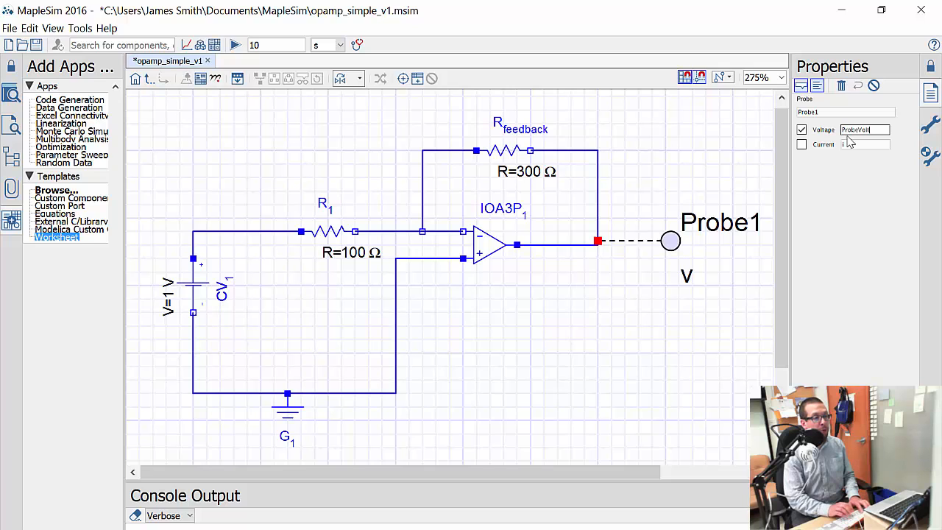
key(Tab)
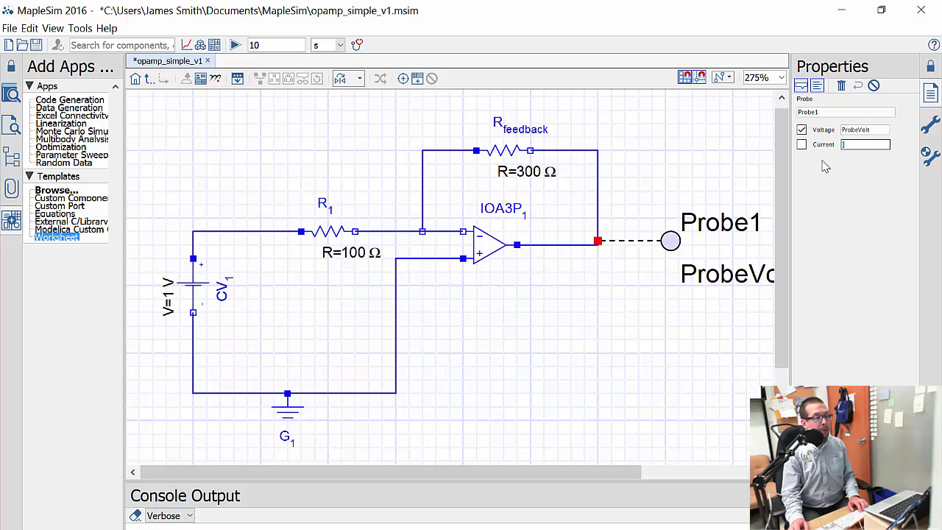
scroll(617, 472, right, 3)
scroll(618, 473, left, 1)
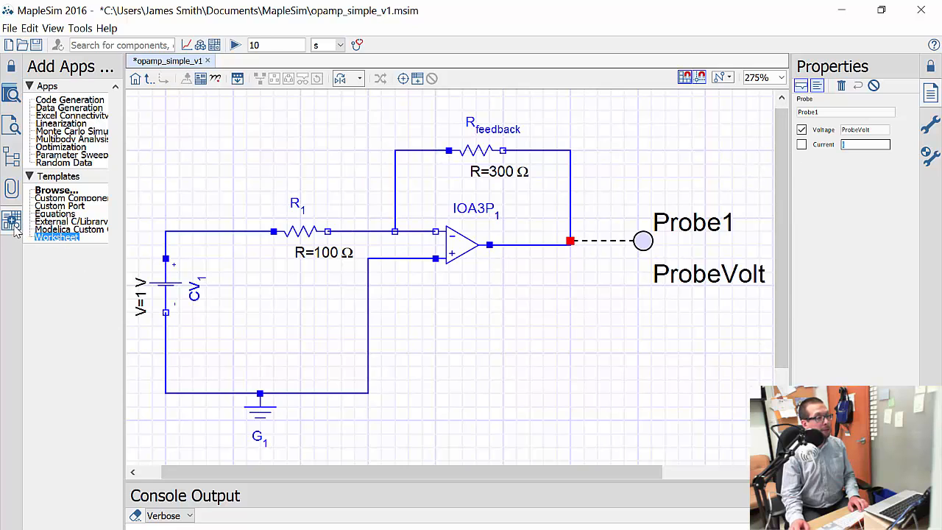
Create an attachment named Worksheet2 from the Worksheet template and expand the model diagram in the opened Maple worksheet.
double_click(57, 237)
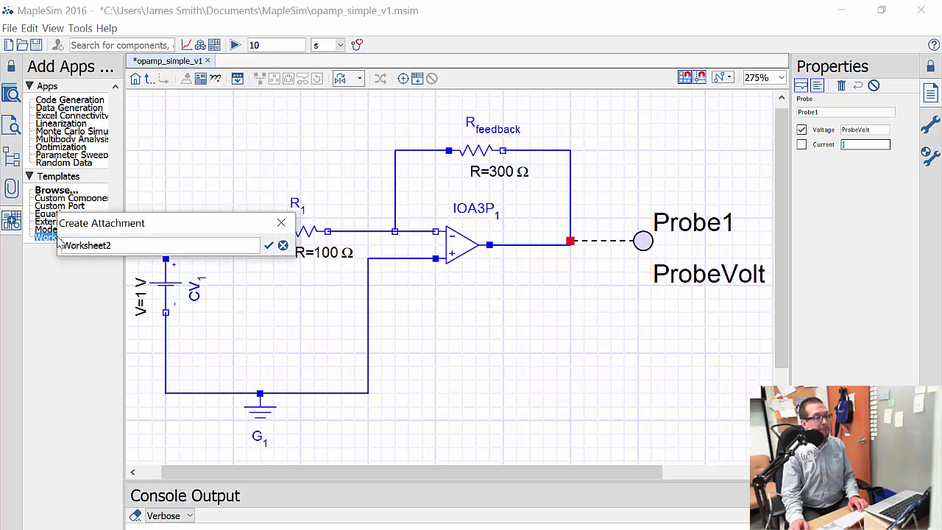
click(268, 246)
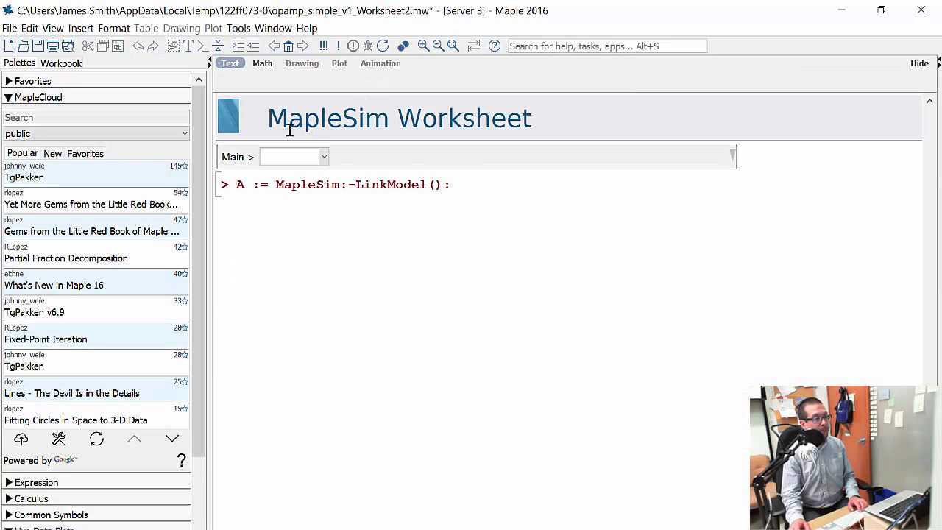
click(733, 157)
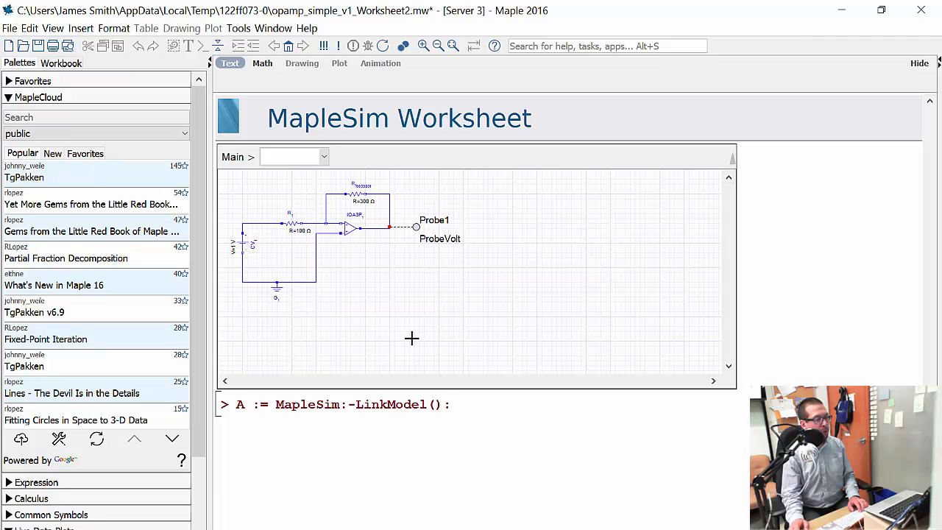
Add a second command line A:-GetEquations below the LinkModel assignment.
click(461, 404)
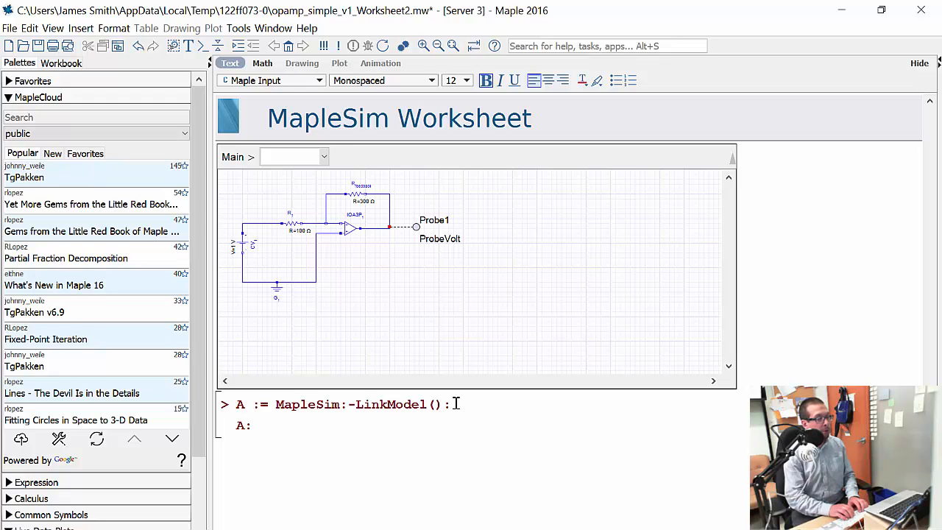
text(-Get)
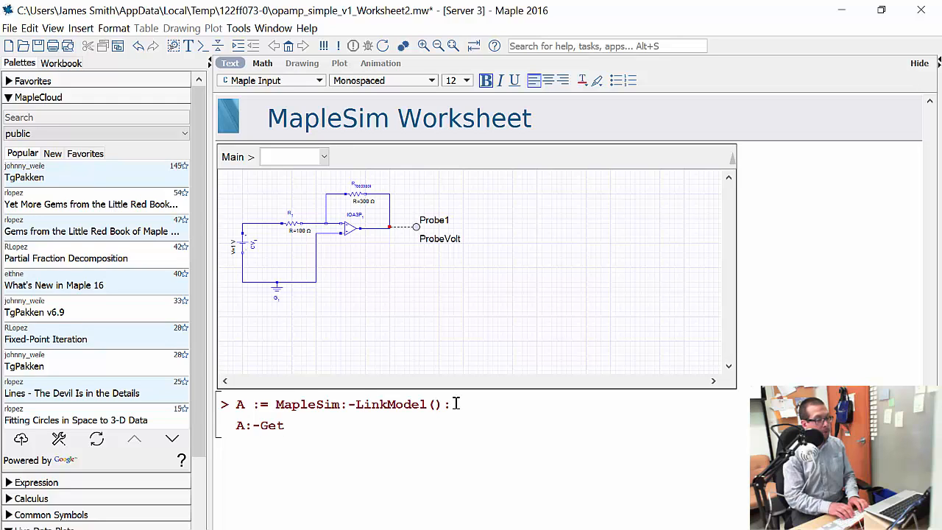
text(Eqwuatio)
key(BackSpace)
key(BackSpace)
key(BackSpace)
key(BackSpace)
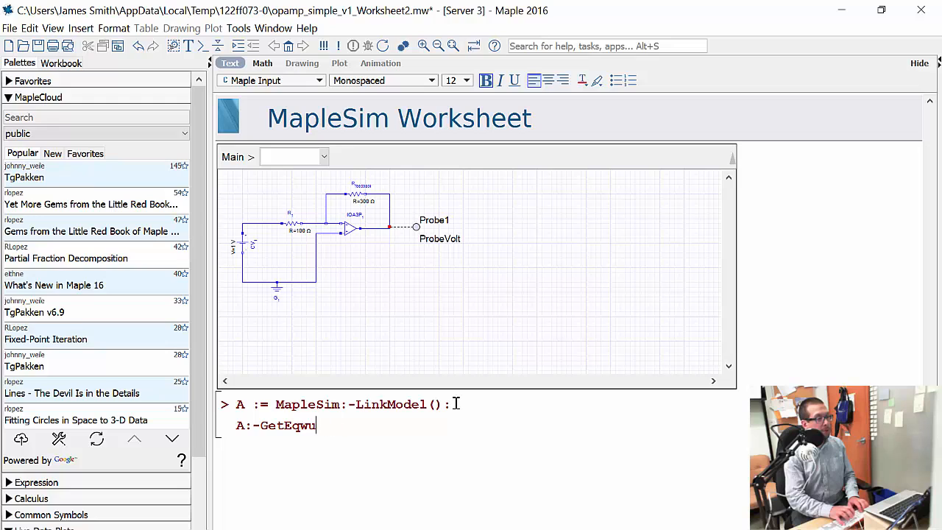
text(ions)
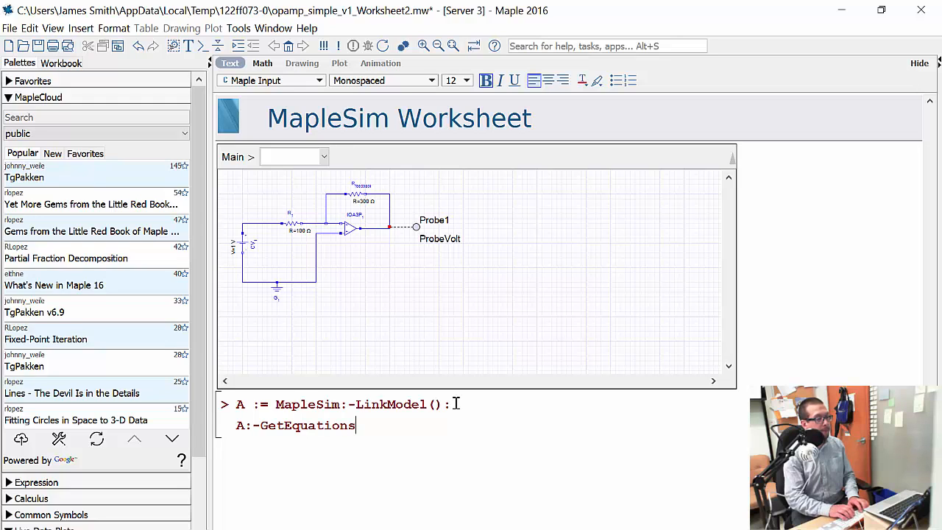
Complete the GetEquations call with 'output'=definitions, 'params'=all and a 'filter' set containing the probe voltage, and execute it.
text(('ou)
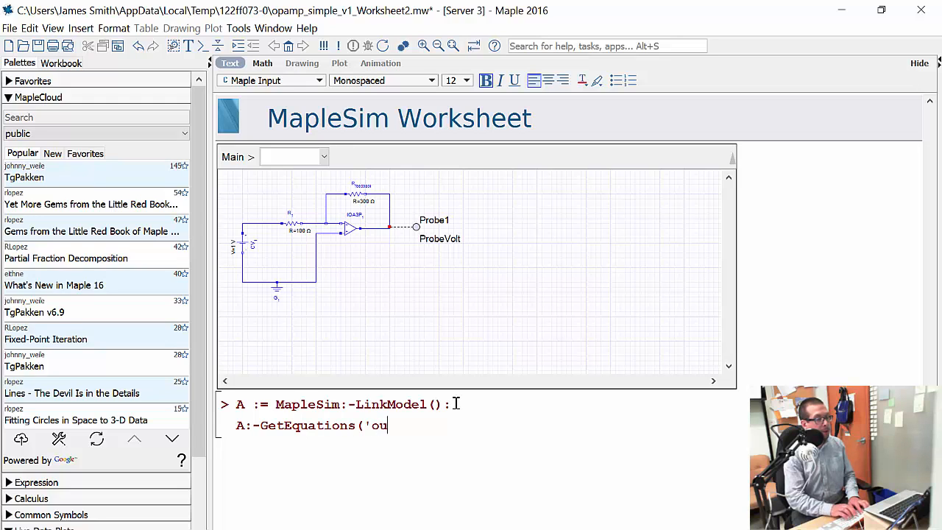
text(tput'=d)
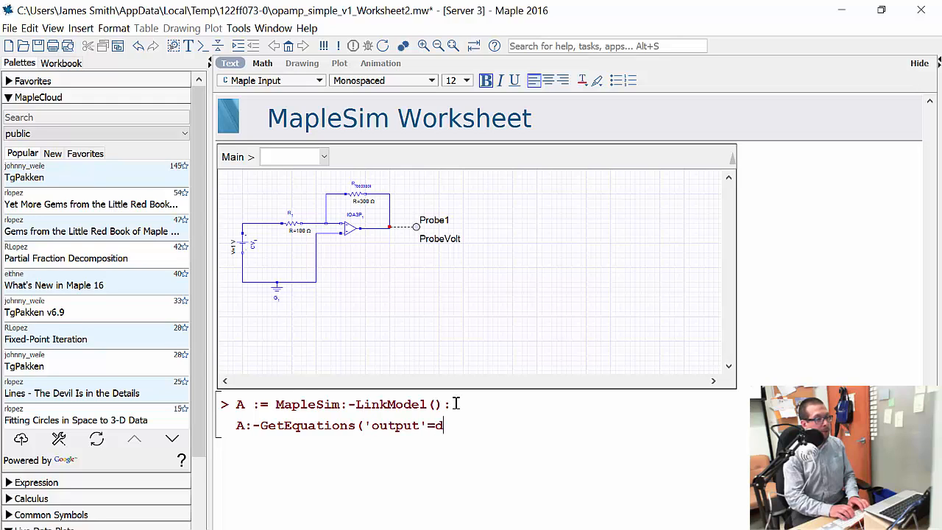
text(efinti)
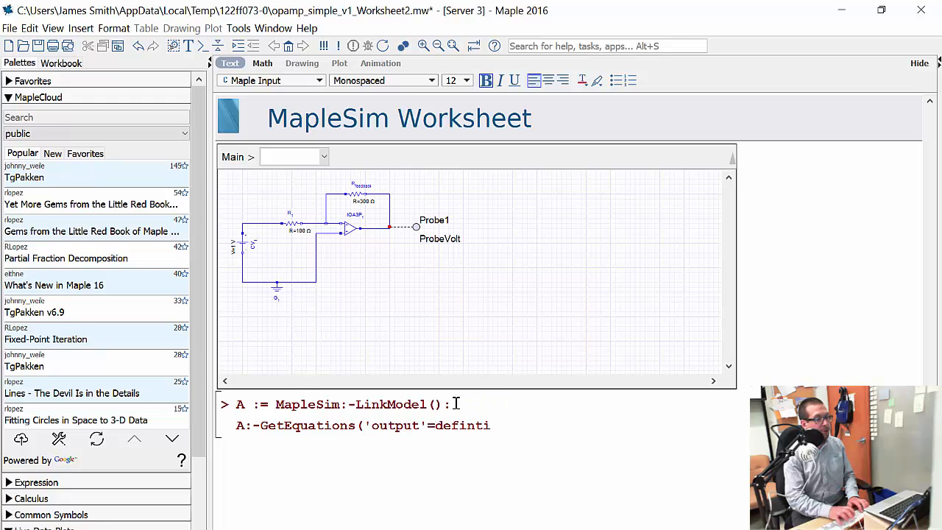
key(BackSpace)
key(BackSpace)
text(itions)
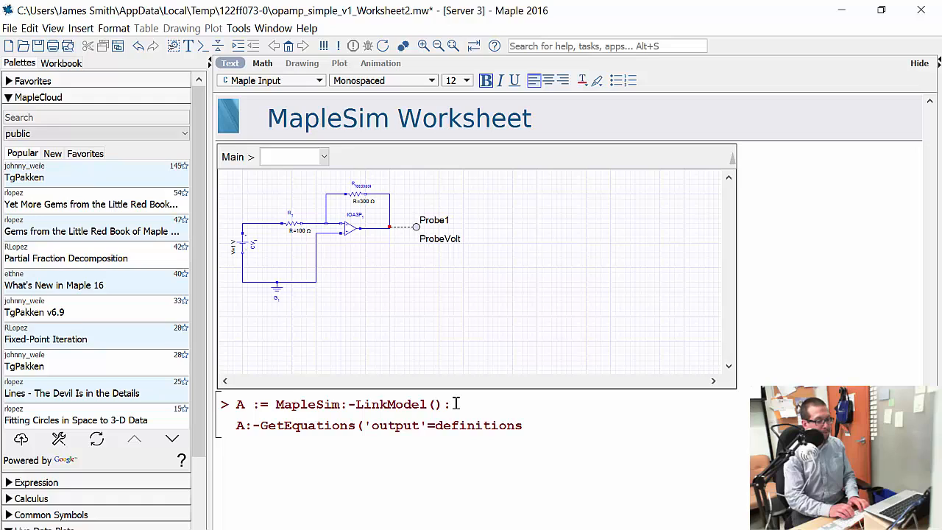
text(,'params)
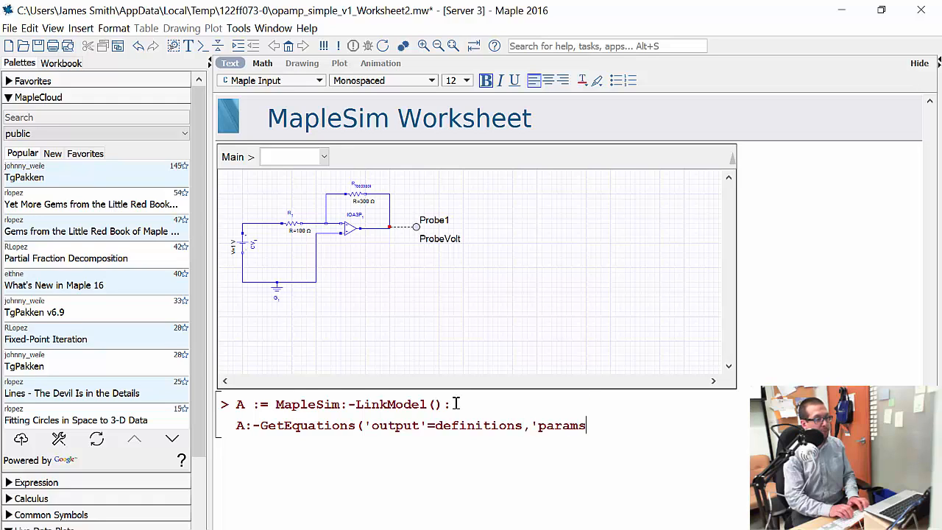
text('=al)
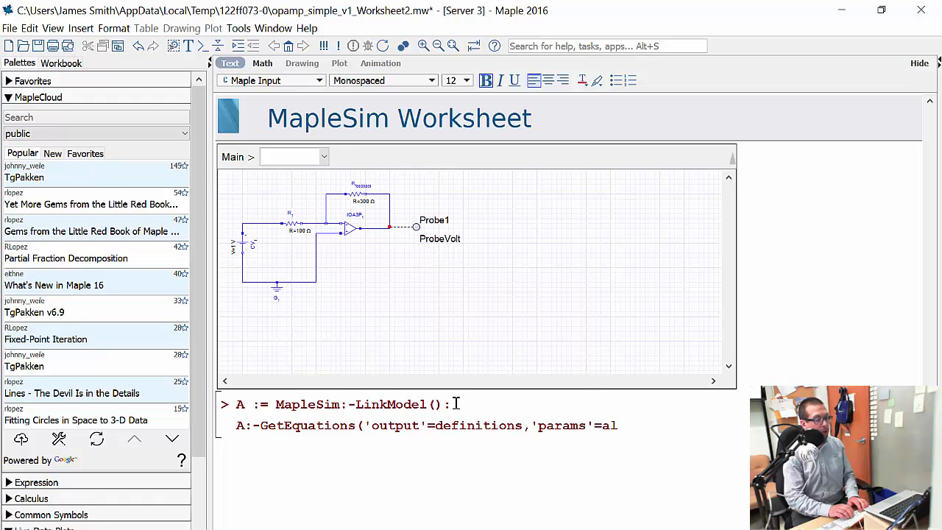
text(l,'filter'={Pro)
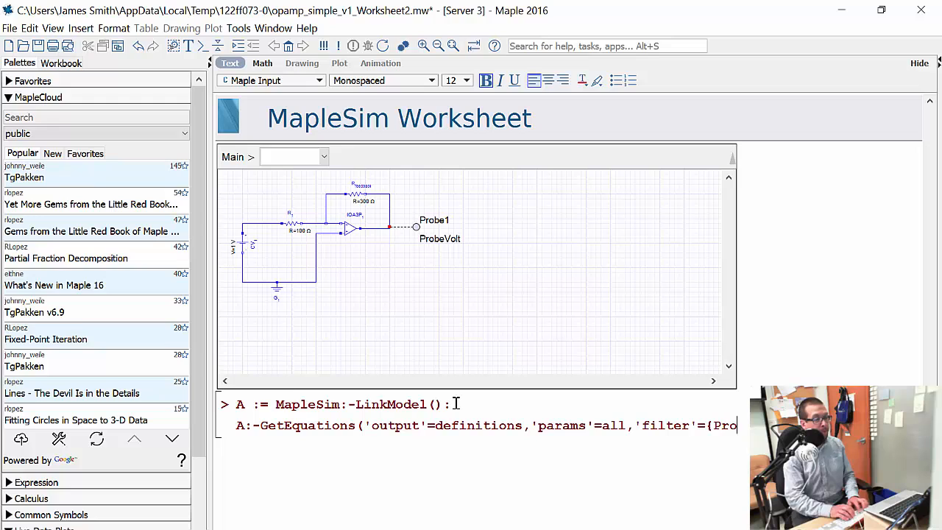
text(be)
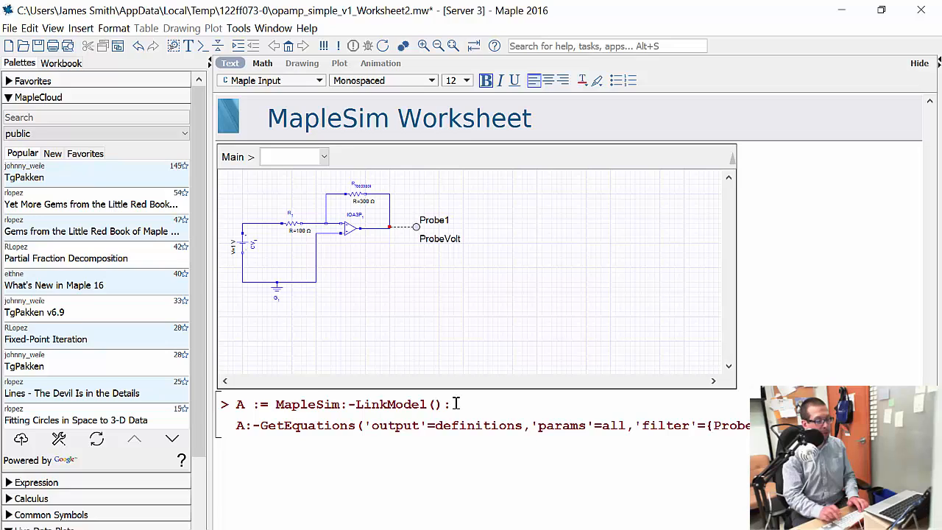
key(Return)
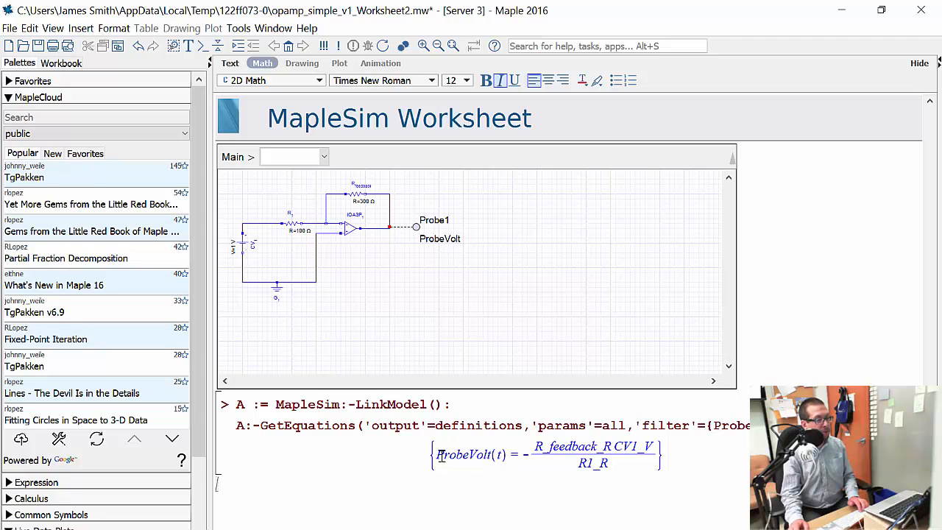
Examine the resulting ProbeVolt(t) equation, highlighting its left side, its resistor terms and the whole expression.
drag(437, 455, 508, 456)
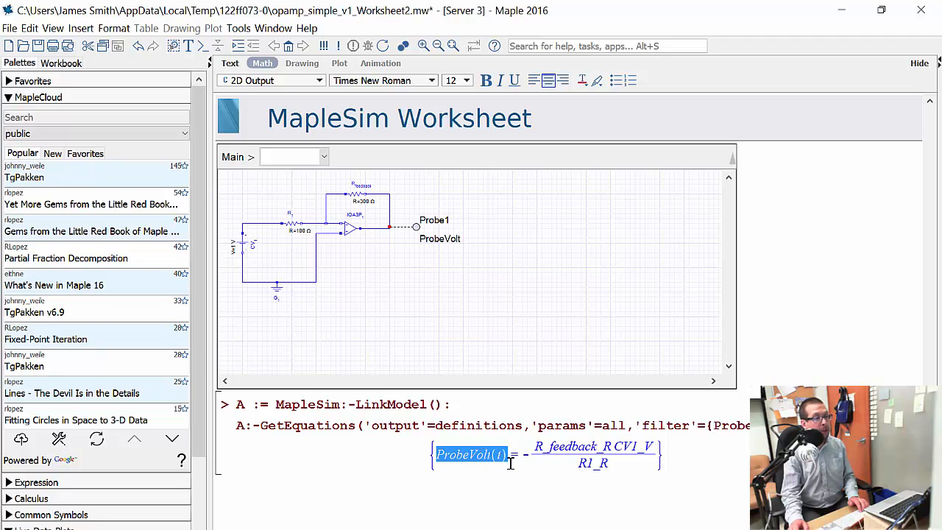
drag(535, 446, 577, 465)
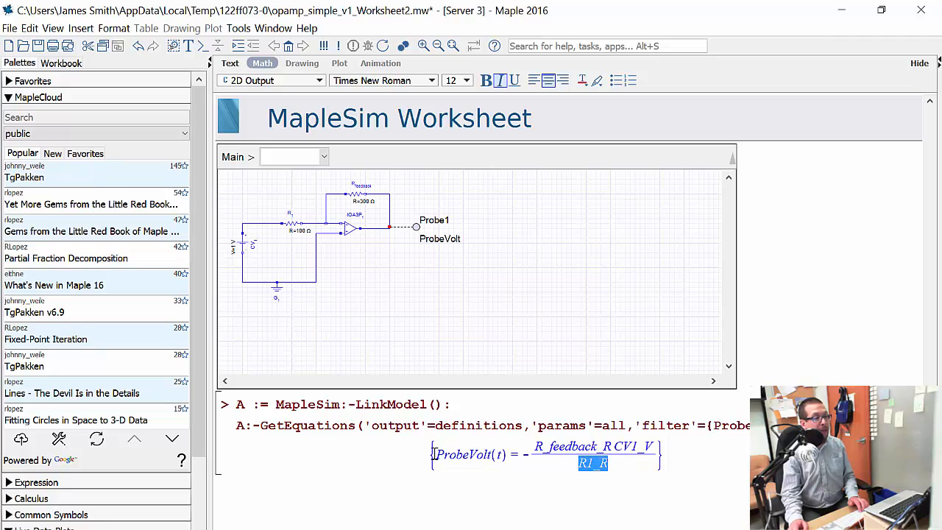
drag(435, 454, 559, 448)
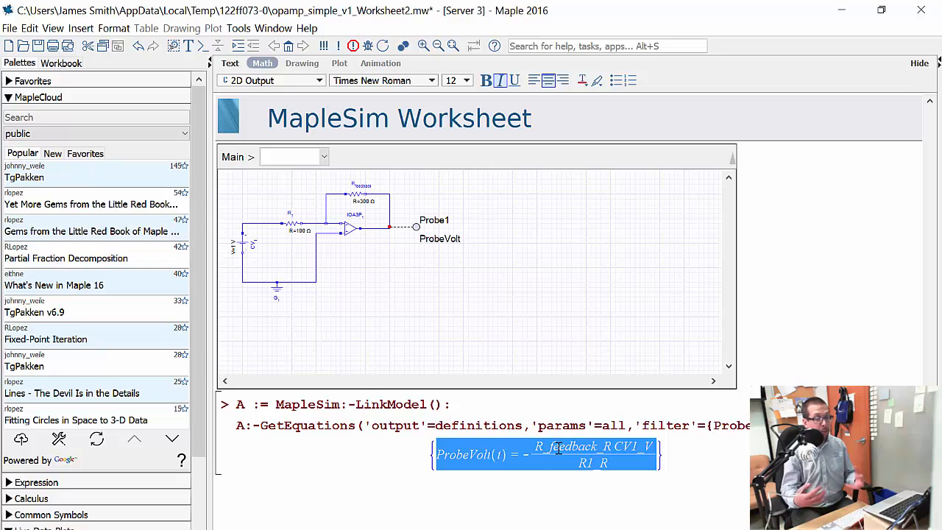